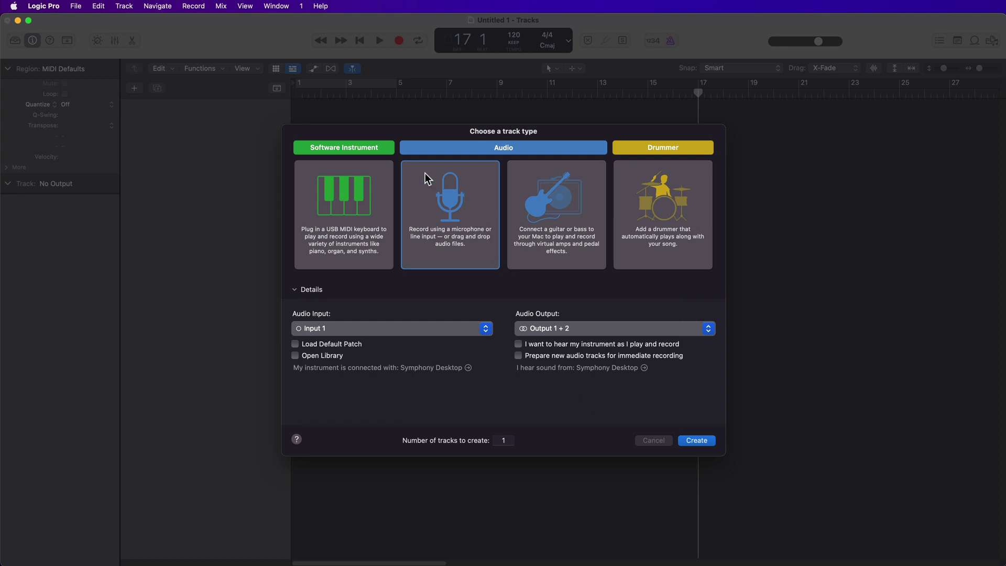
Add an audio track and an instrument track, then place the 12 String Dream 02 loop on the instrument track.
left_click(696, 440)
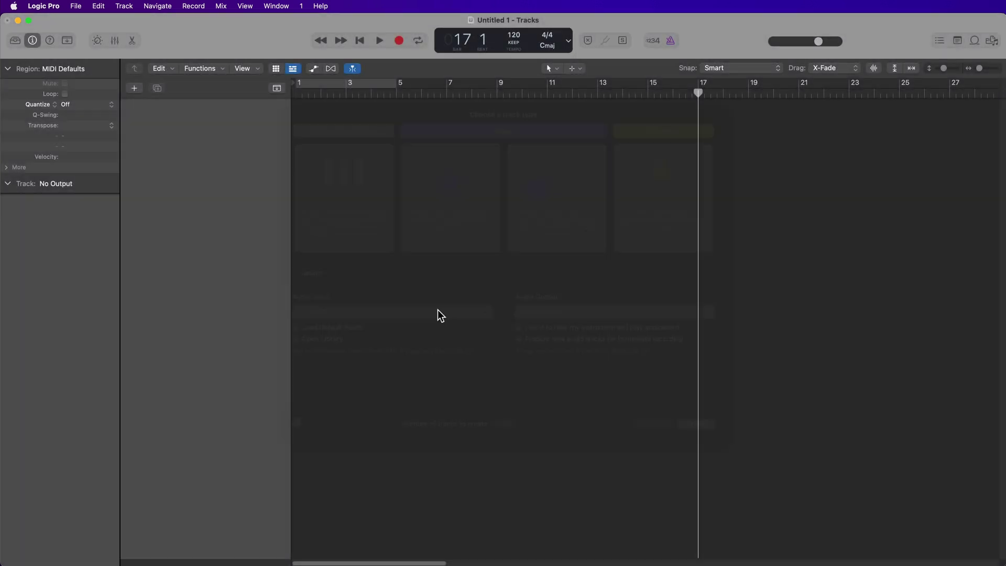
left_click(134, 88)
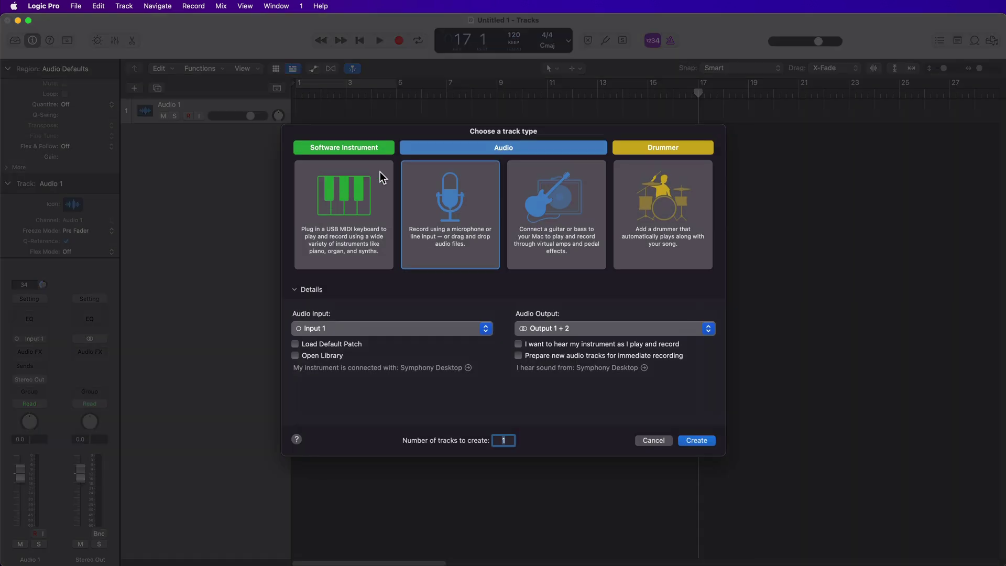
left_click(702, 442)
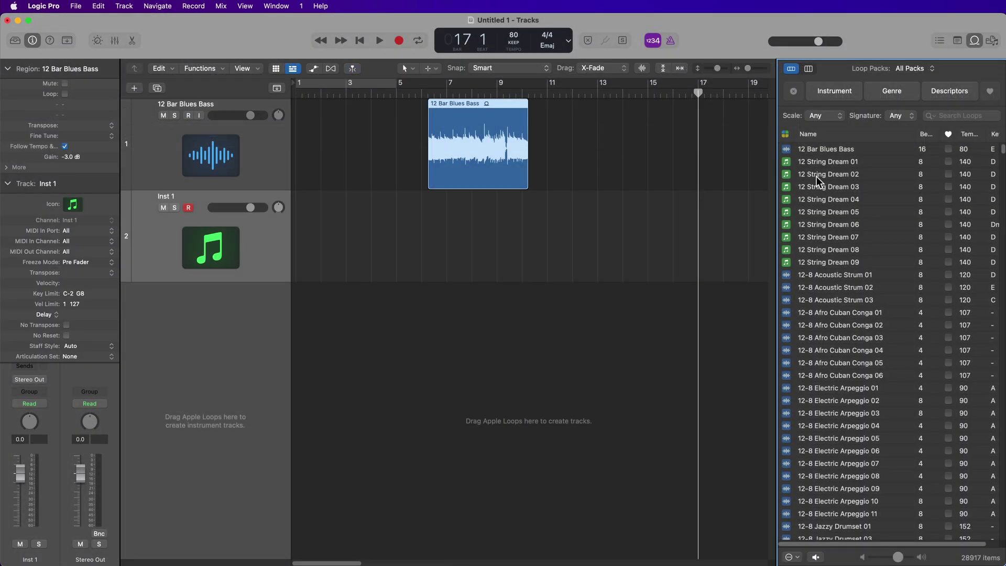
left_click_drag(828, 162, 376, 282)
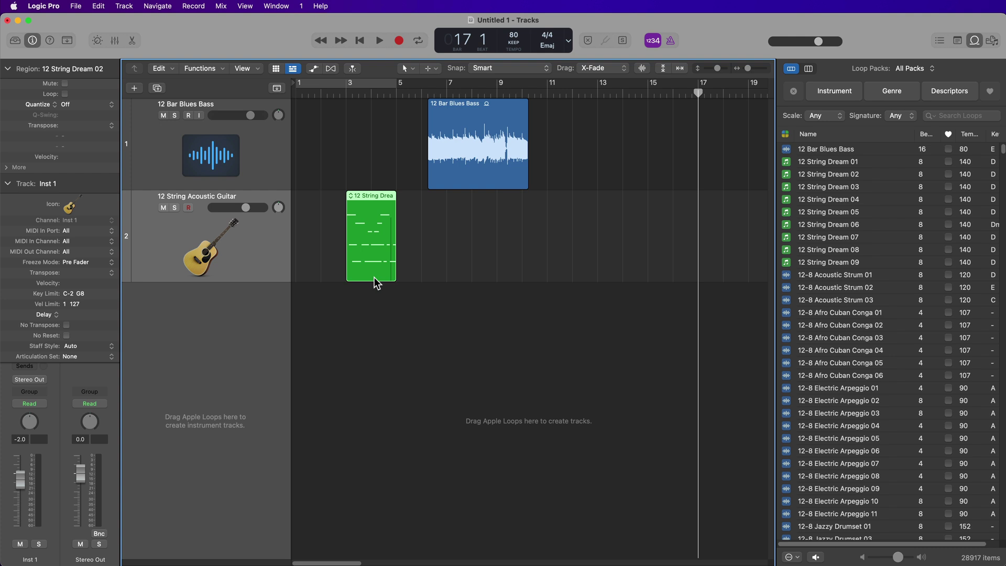
Enable Track Color Bars in the track header components, showing a blue bass bar and a green guitar bar.
left_click(147, 134)
right_click(147, 134)
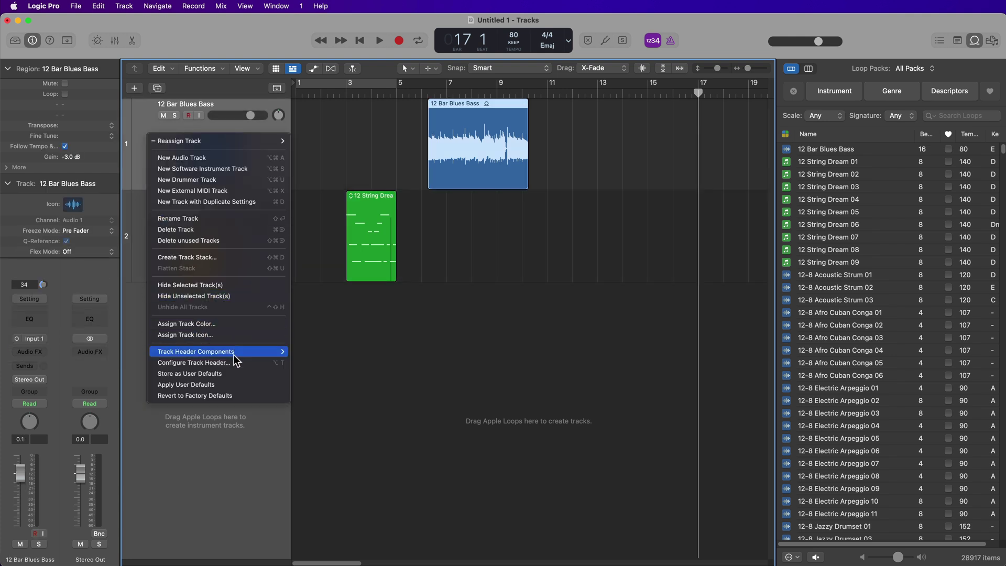
mouse_move(235, 353)
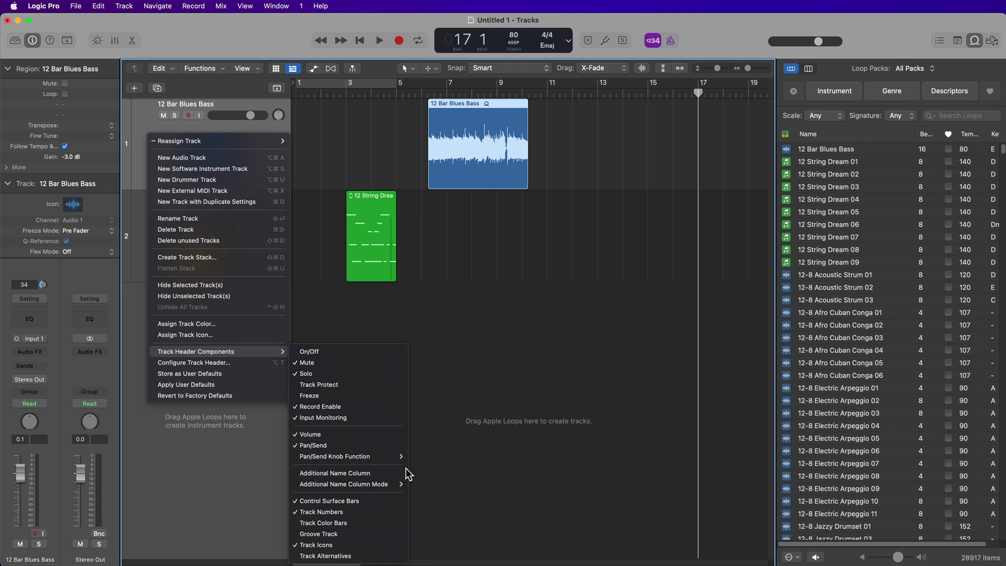
left_click(397, 525)
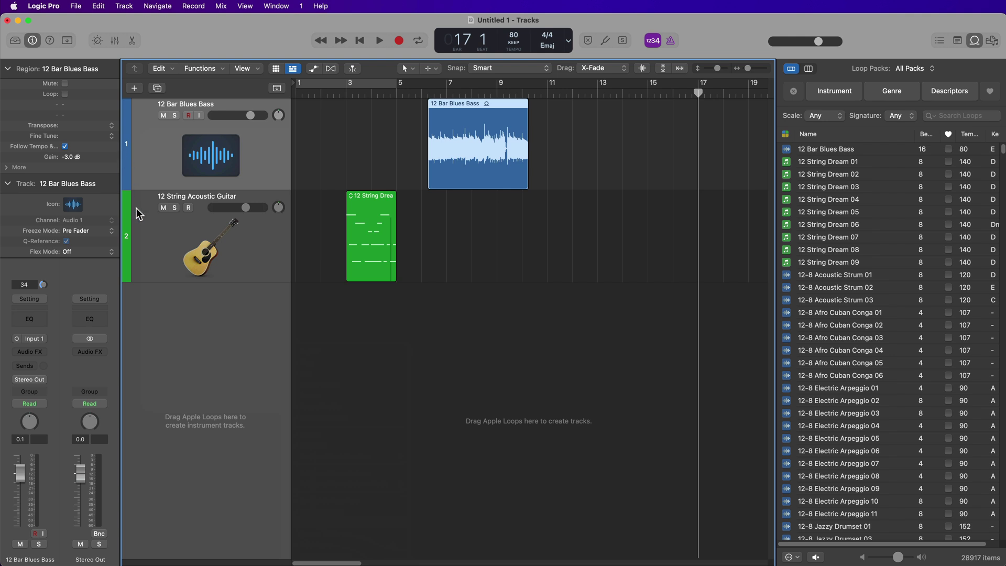
Add a test software instrument track and a test audio track below the existing tracks.
left_click(144, 242)
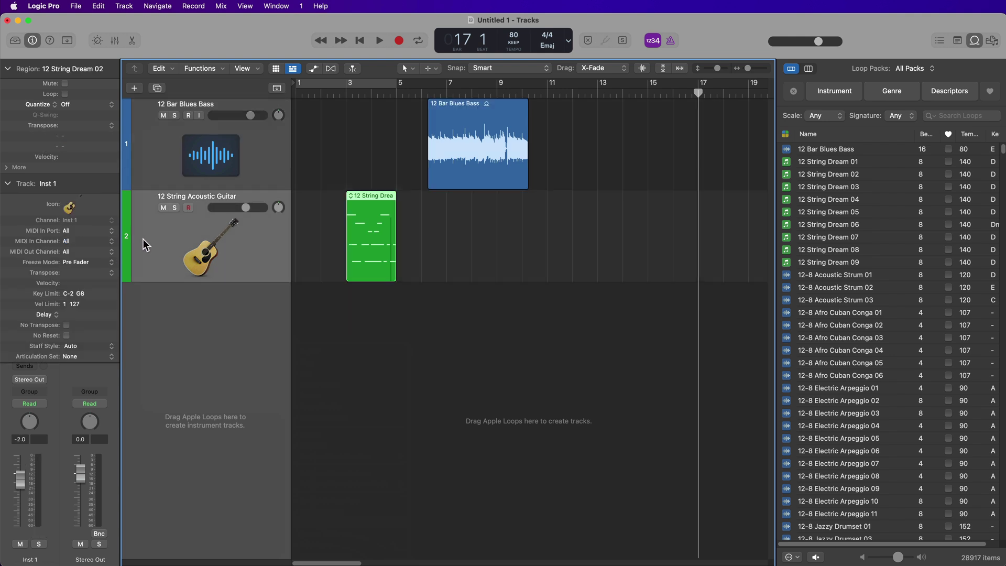
double_click(177, 386)
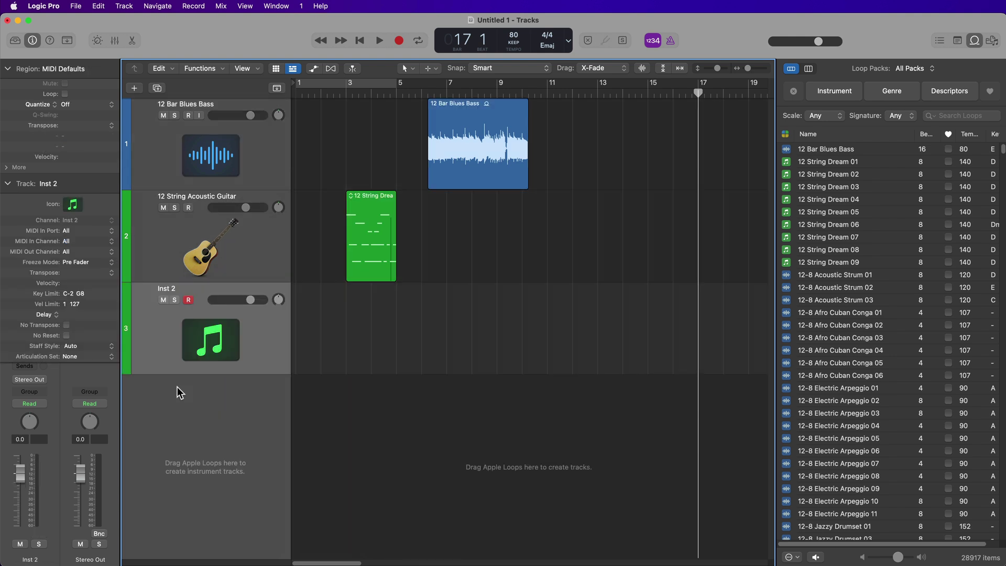
left_click(234, 170)
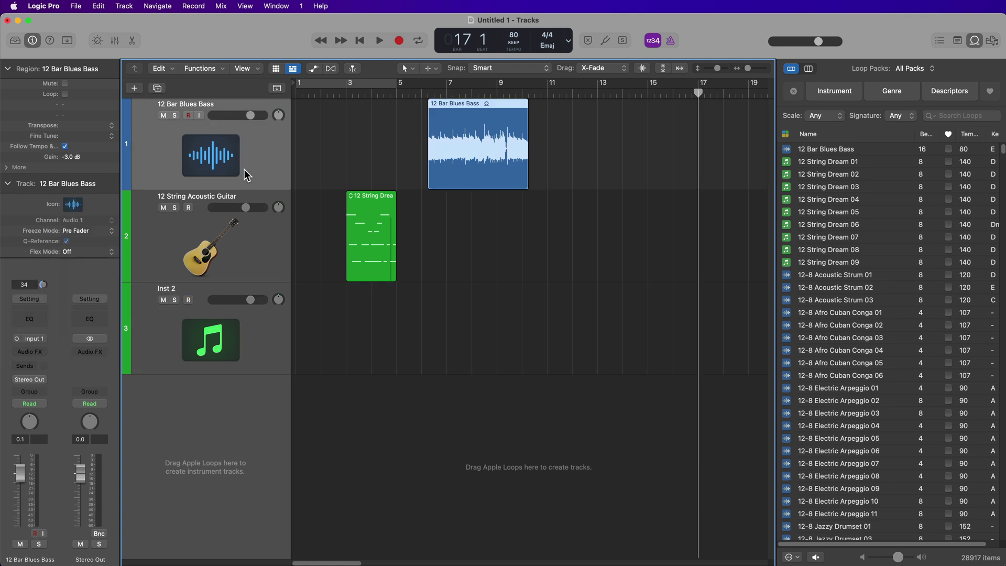
double_click(231, 400)
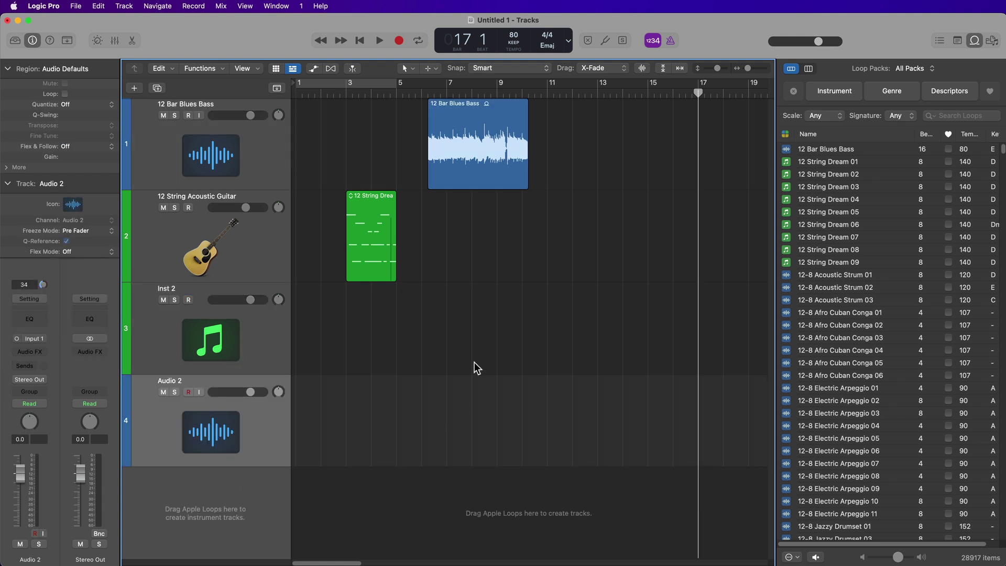
Delete every region and every track in the project, then go to the Logic Pro menu.
key("super+a")
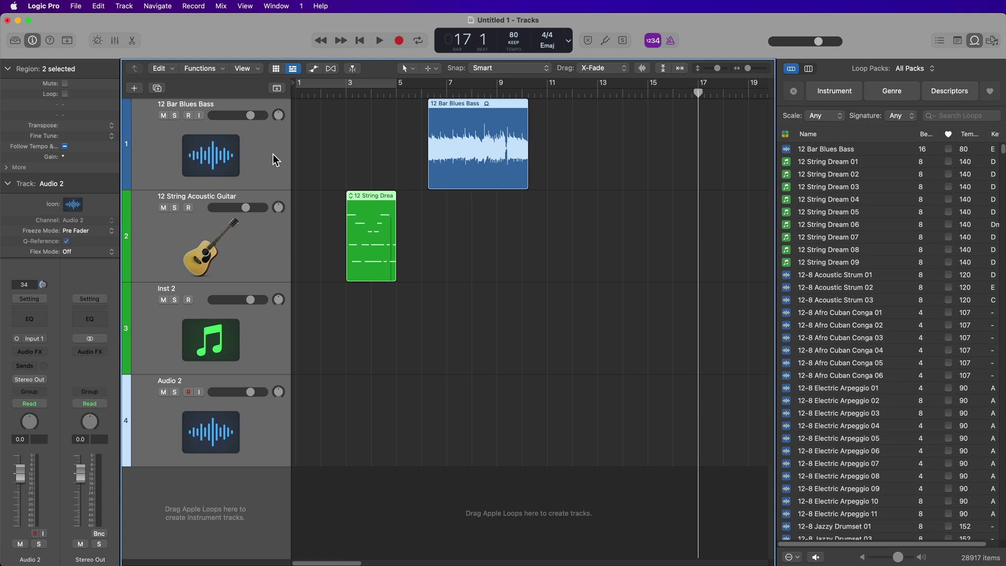
key("Delete")
key("super+BackSpace")
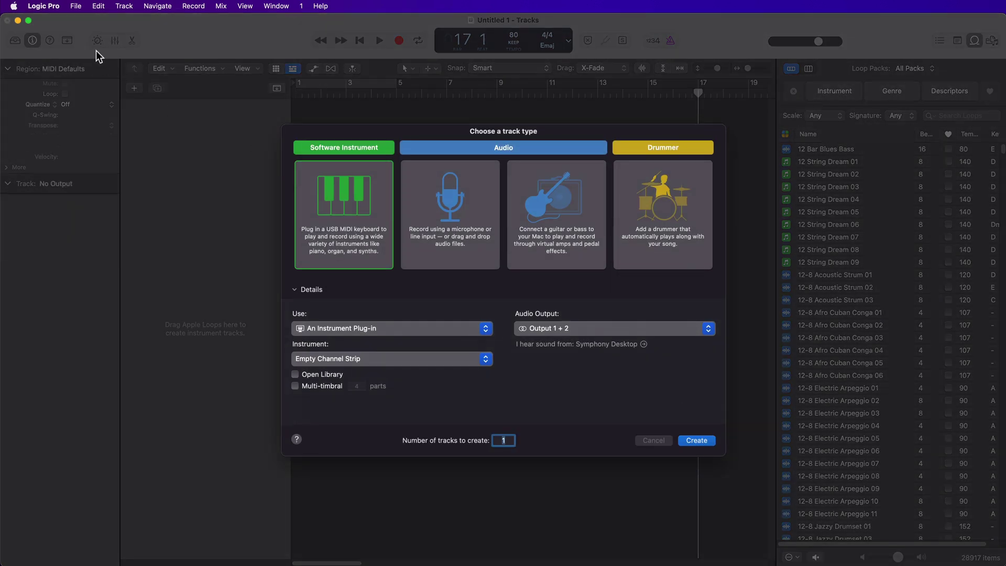
left_click(55, 6)
In Display > Tracks preferences, set Track Color to Auto-assign—24 Colors and Region Color to As Track Color.
mouse_move(55, 39)
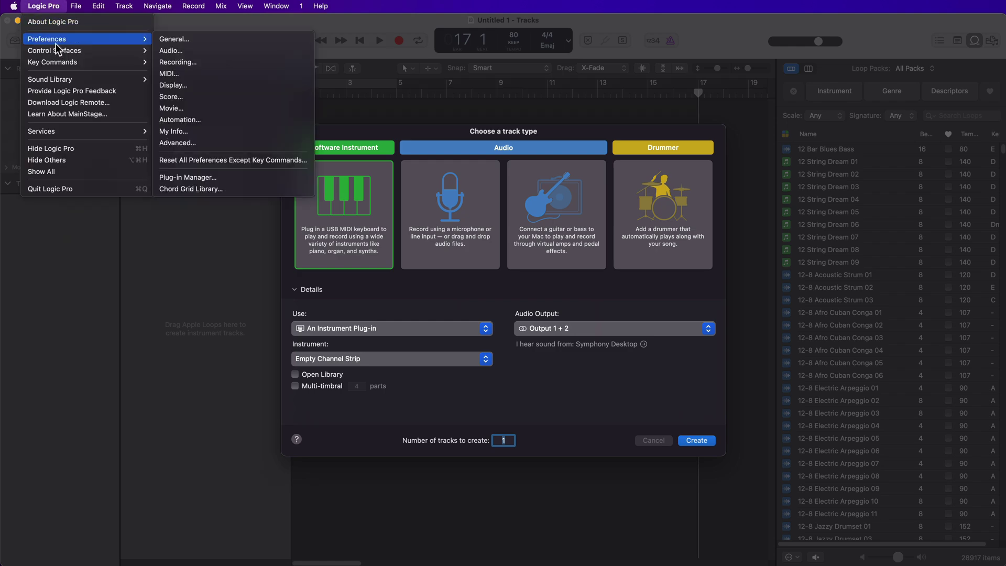
left_click(204, 88)
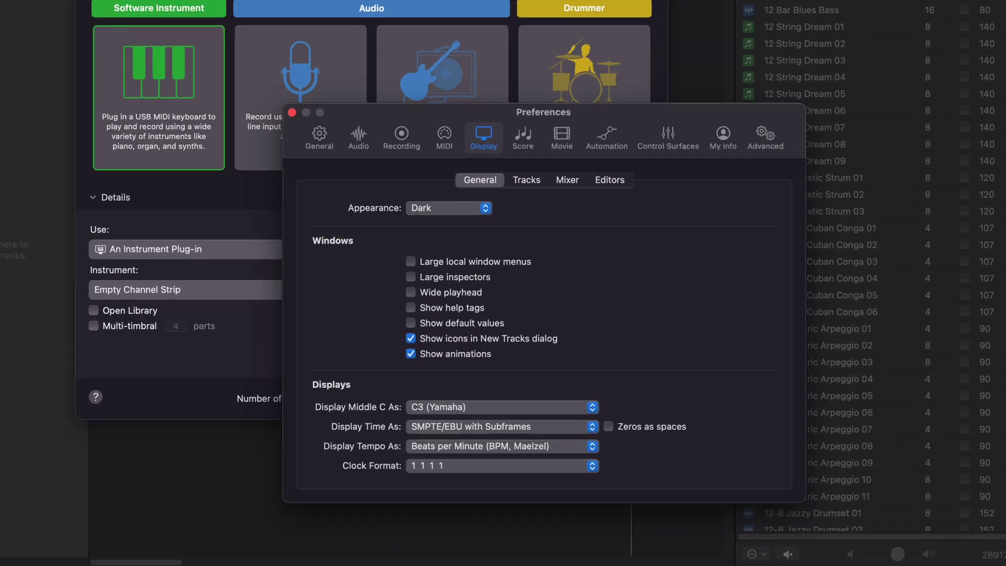
left_click(480, 133)
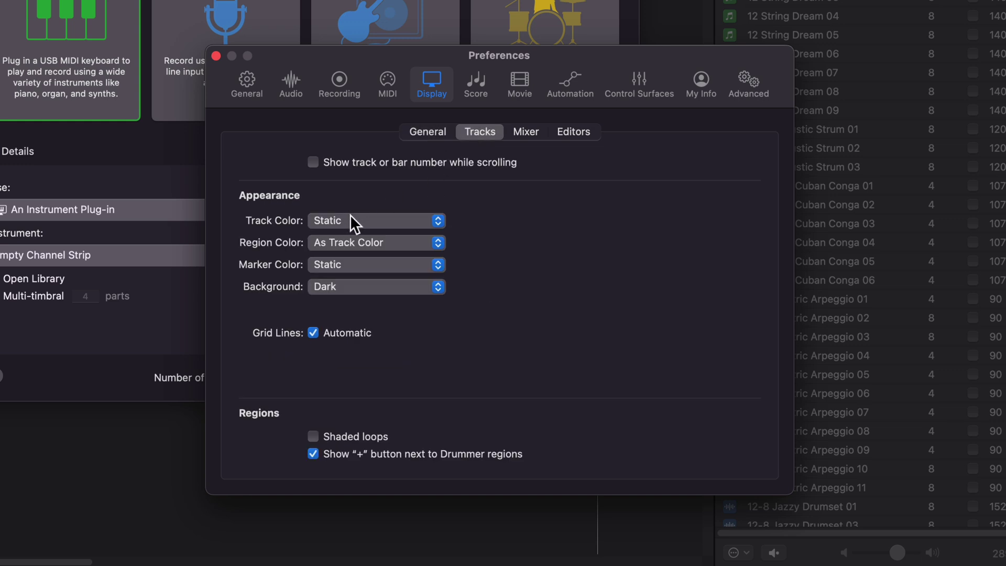
left_click(380, 221)
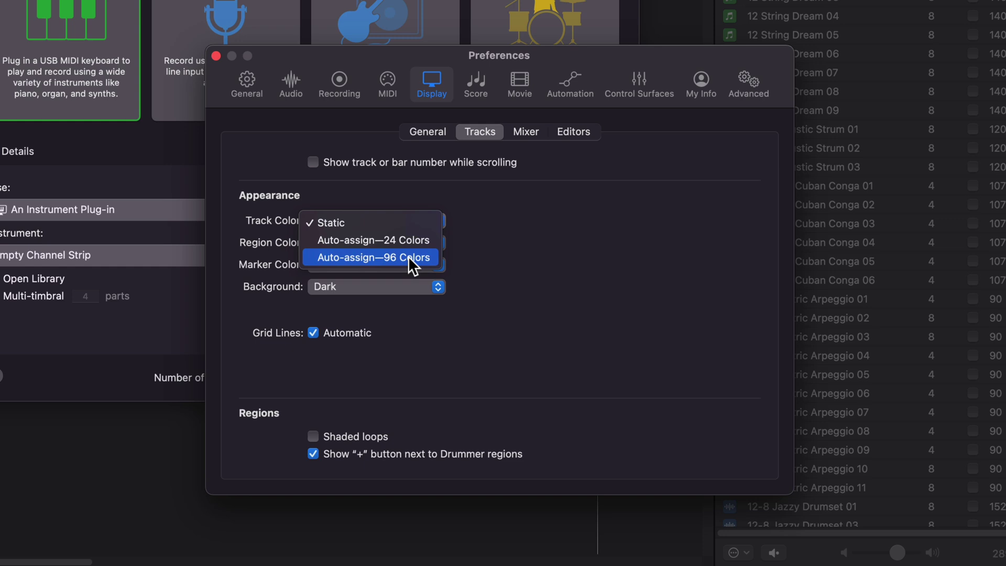
left_click(408, 241)
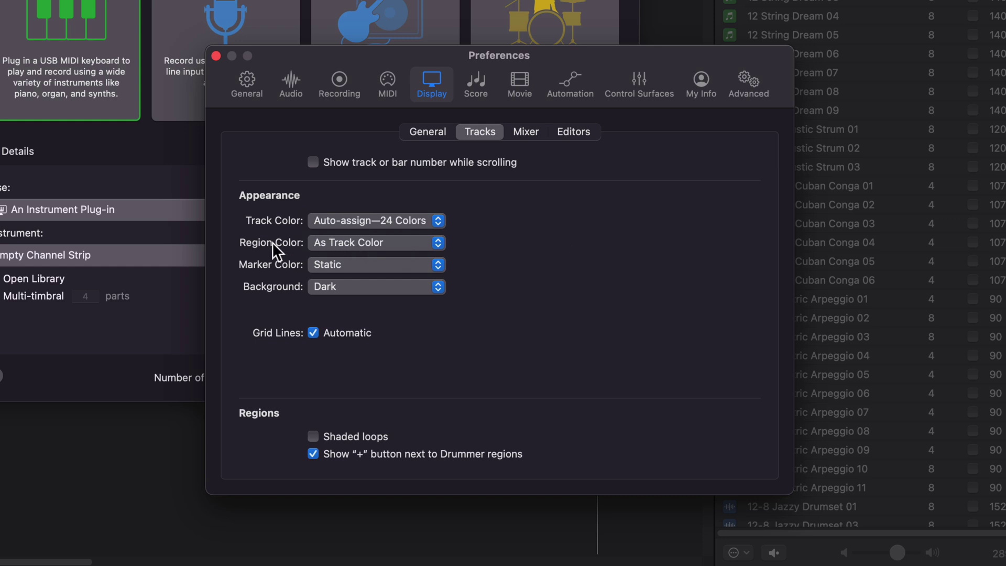
left_click(338, 243)
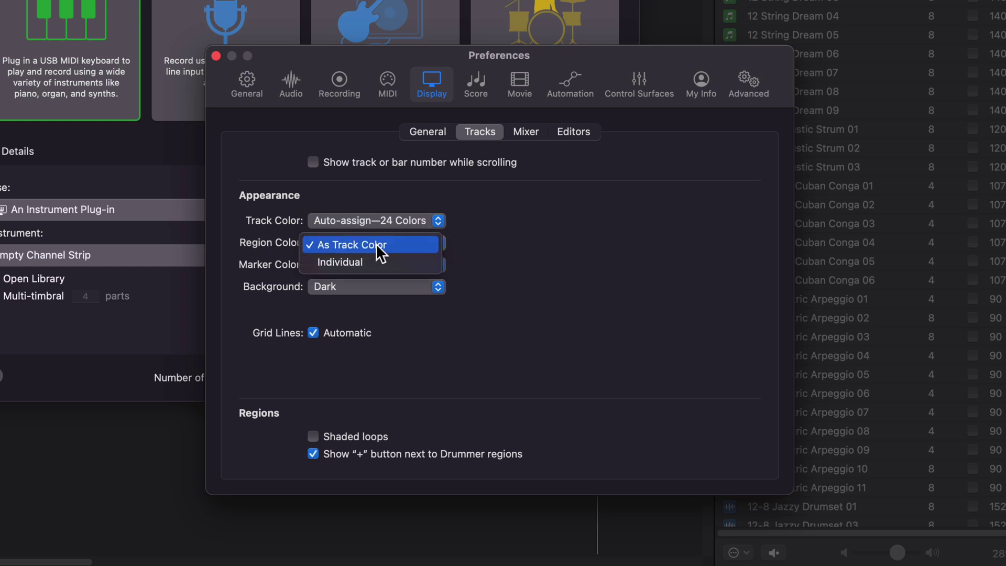
left_click(375, 258)
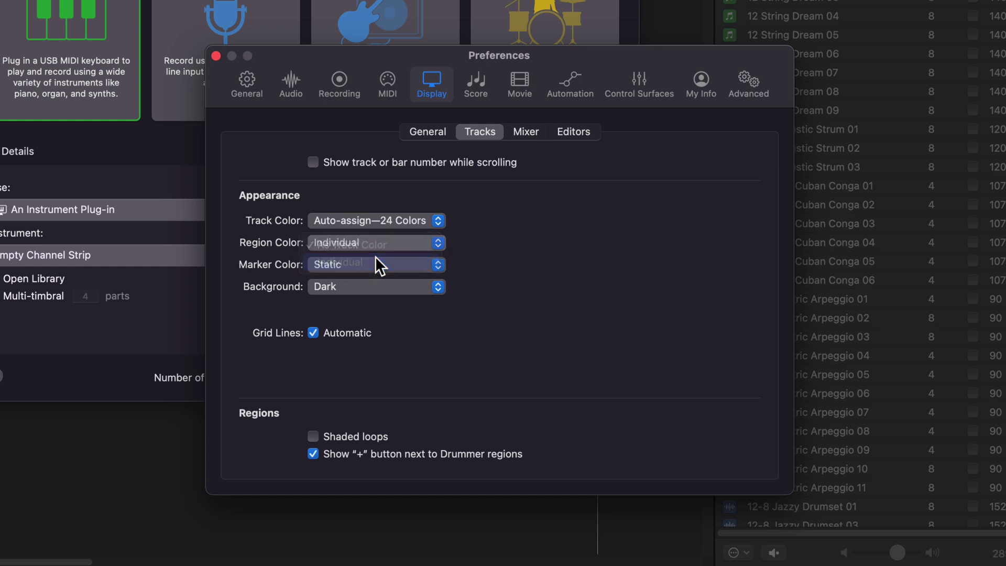
left_click(383, 241)
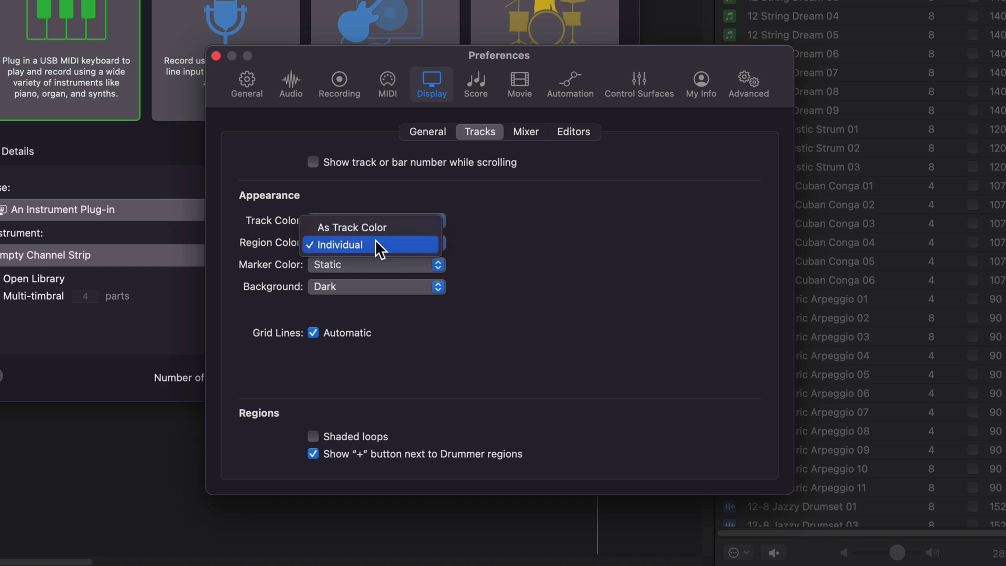
left_click(379, 228)
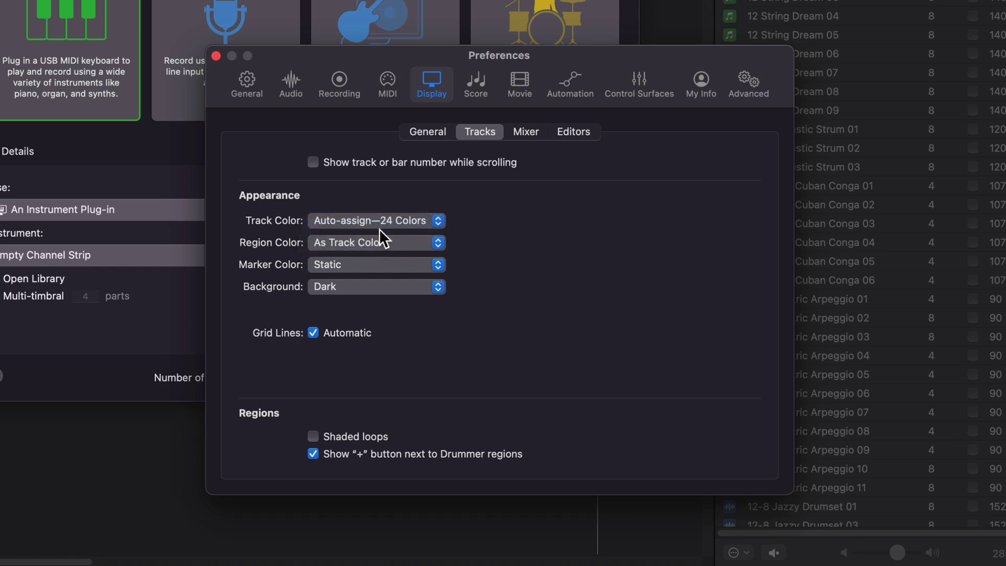
Set the Marker Color pop-up to Auto-assign—24 Colors.
left_click(349, 266)
left_click(378, 283)
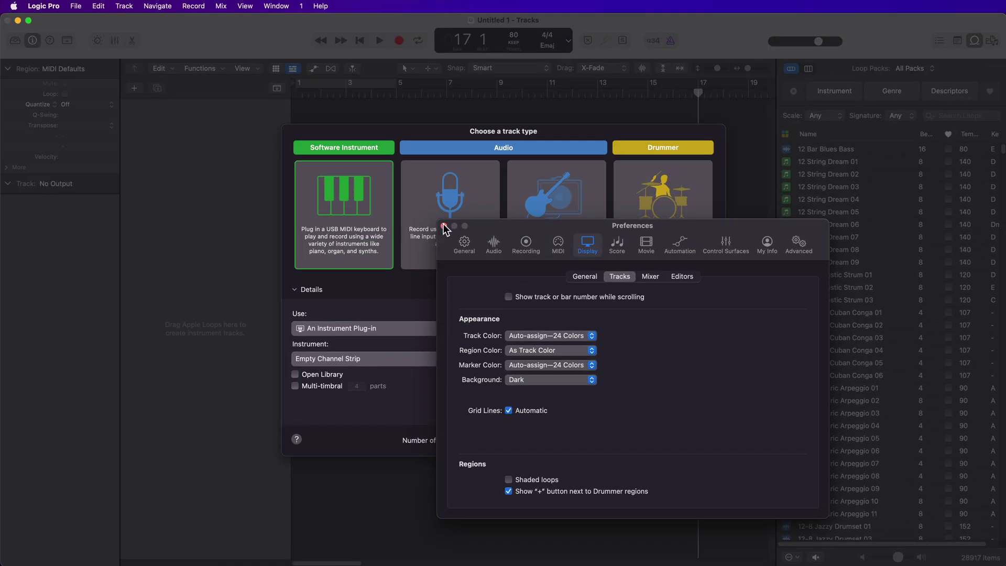
Close Preferences, create 24 audio tracks (Audio 1–24), and shrink them to fit the view.
left_click(443, 224)
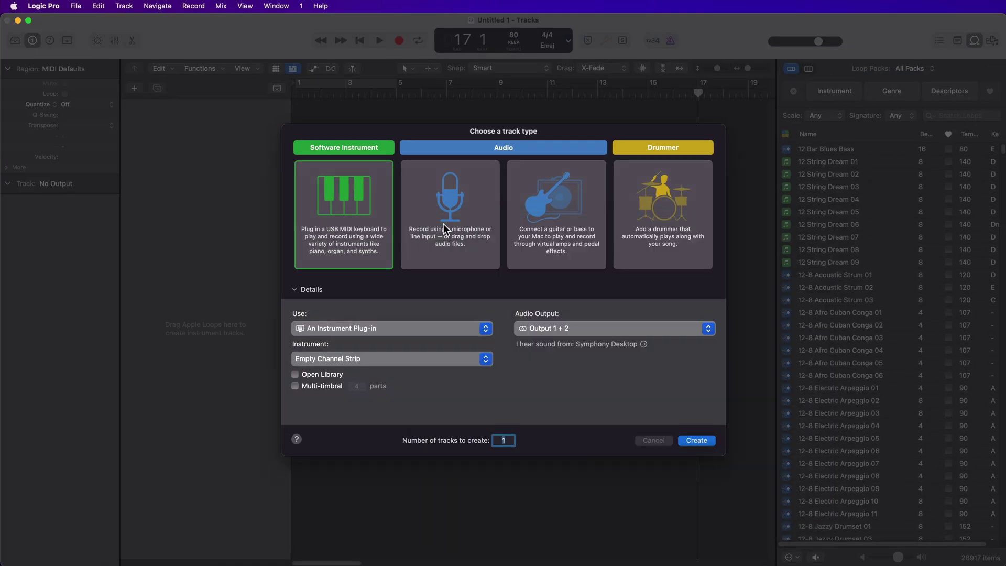
left_click(443, 224)
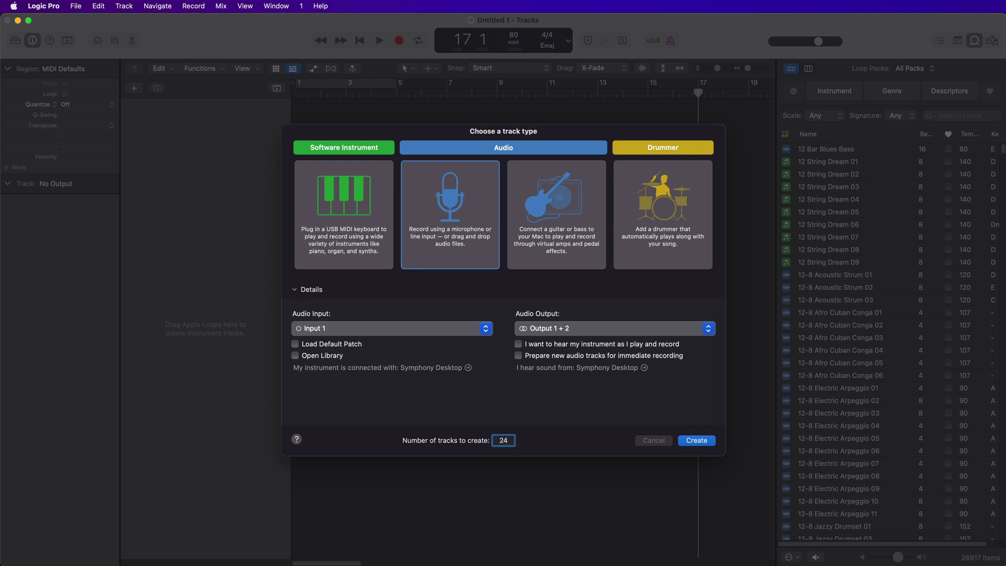
key("Return")
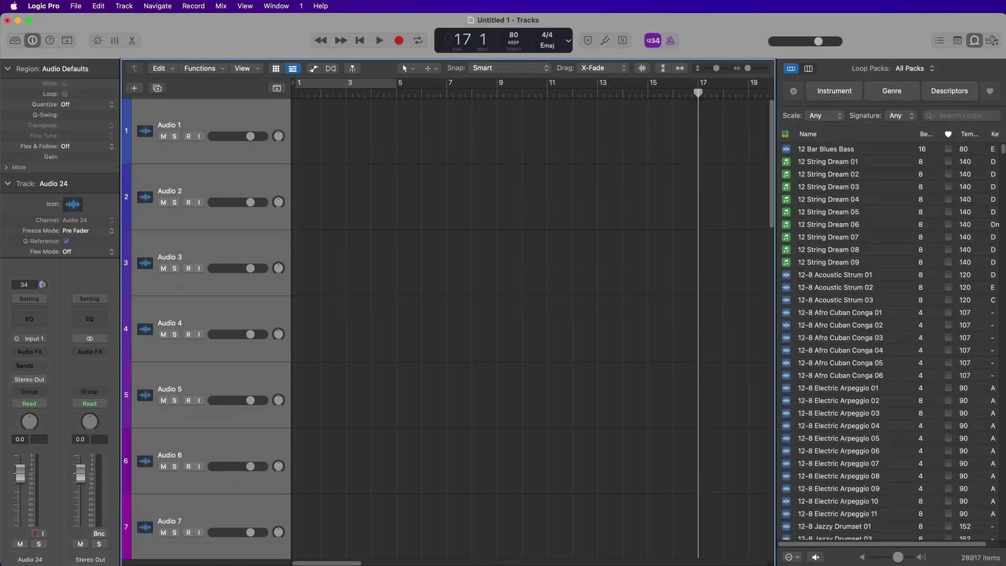
key("super+Up")
key("super+Up")
key("super+Up")
key("super+Up")
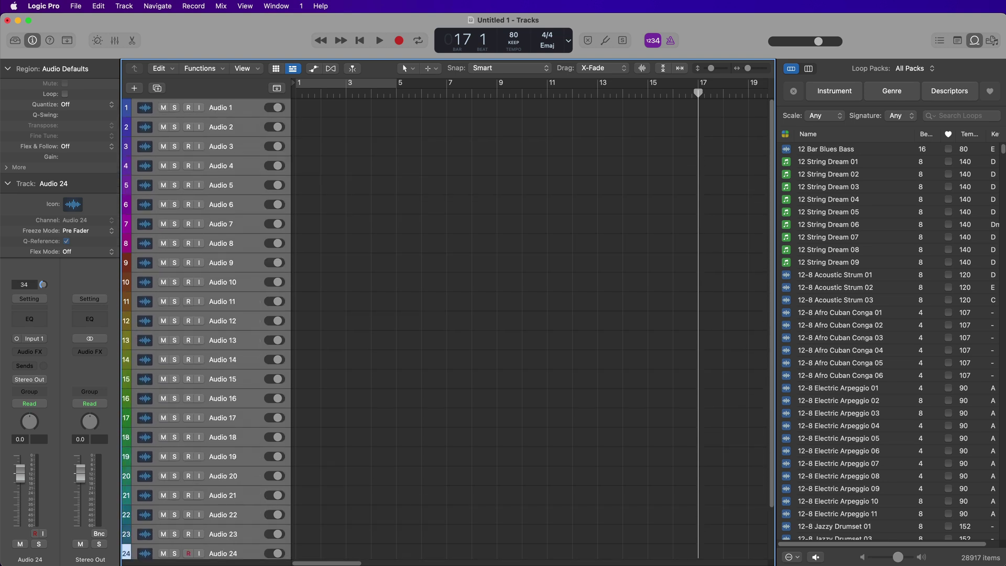
Drag the 34 loops from 12-8 Acoustic Strum 01 to 12-8 Muted Acoustic Strum into the Tracks area.
key("super+Up")
key("Up")
scroll(851, 412, "down", 6)
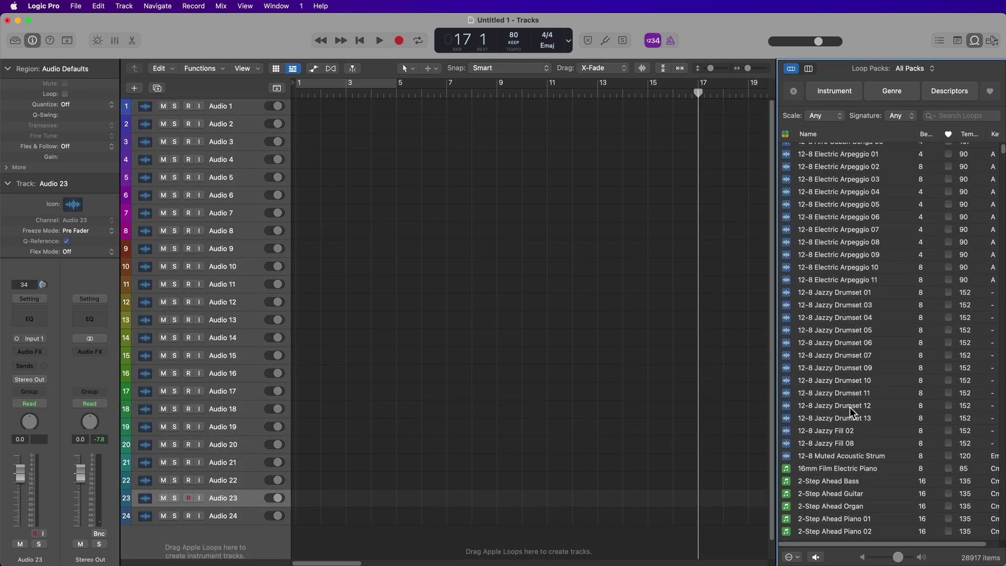
left_click(846, 456, "shift")
scroll(846, 455, "up", 6)
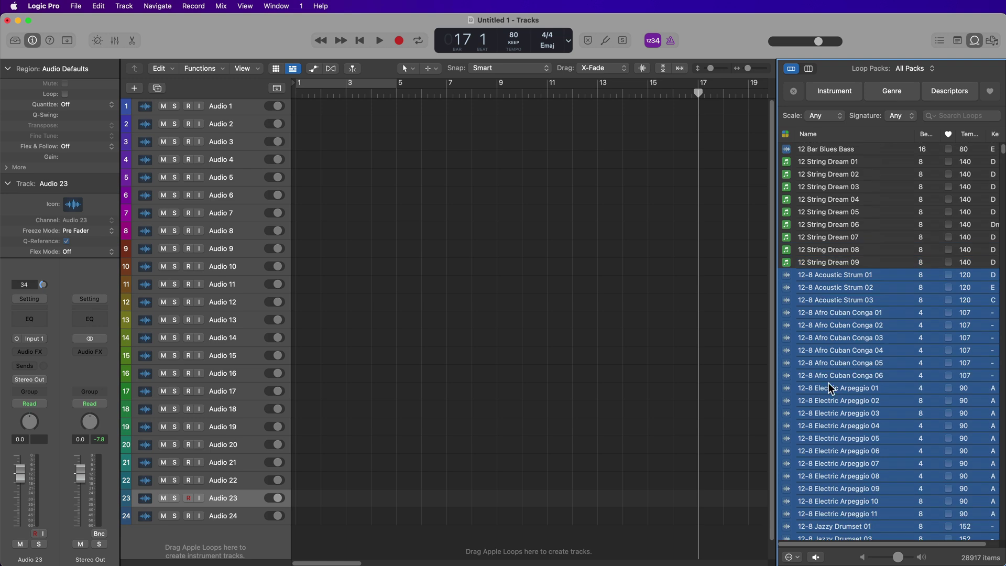
left_click_drag(845, 276, 328, 105)
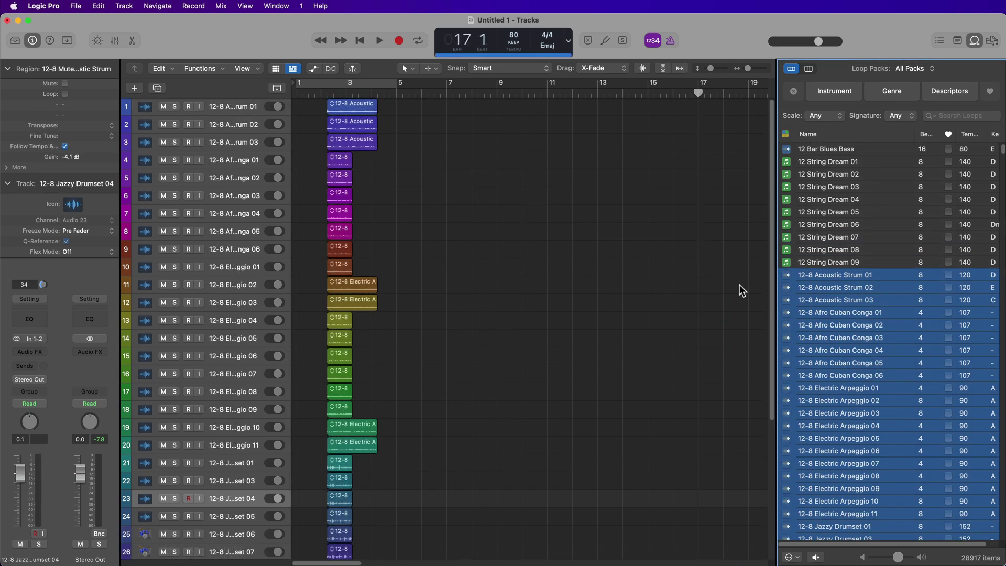
Deselect the new regions, return the playhead to bar 1, and zoom to show all 34 tracks.
left_click(515, 310)
key("Return")
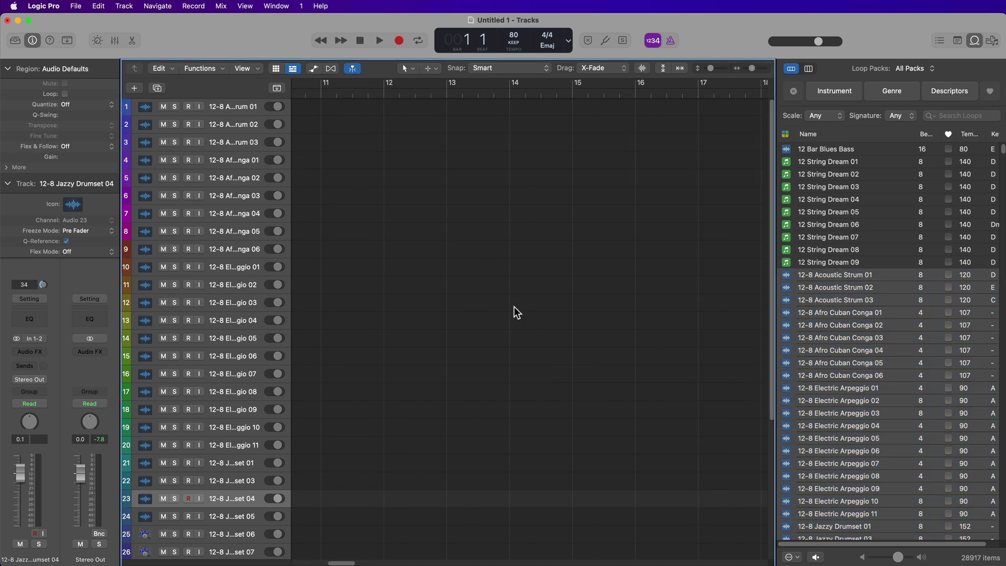
key("super+Right")
key("super+Right")
key("super+Right")
key("super+Up")
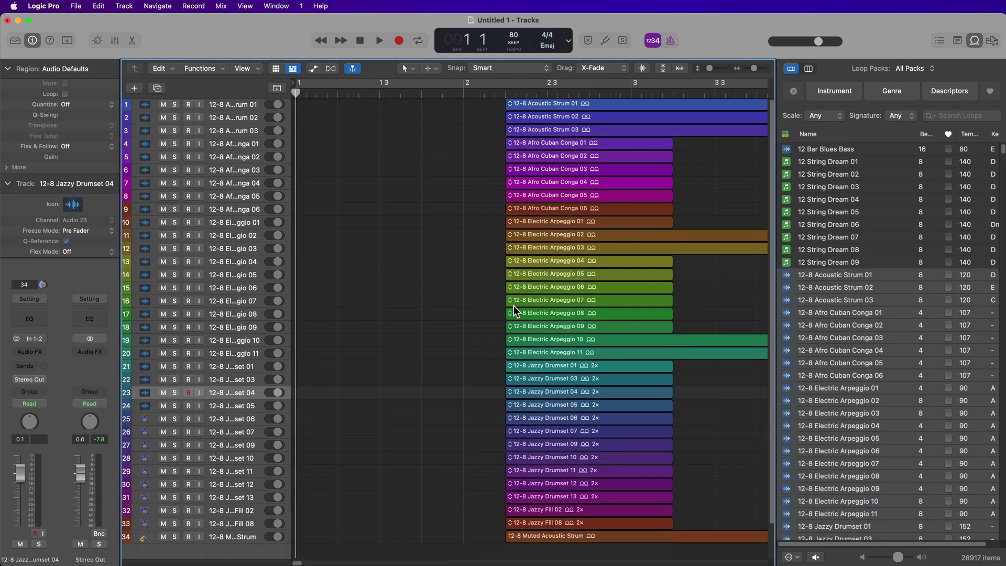
Copy the 12-8 Afro Cuban Conga 01 region onto the Electric Arpeggio 05 track with Option-drag.
left_click(561, 142)
left_click_drag(208, 150, 208, 209)
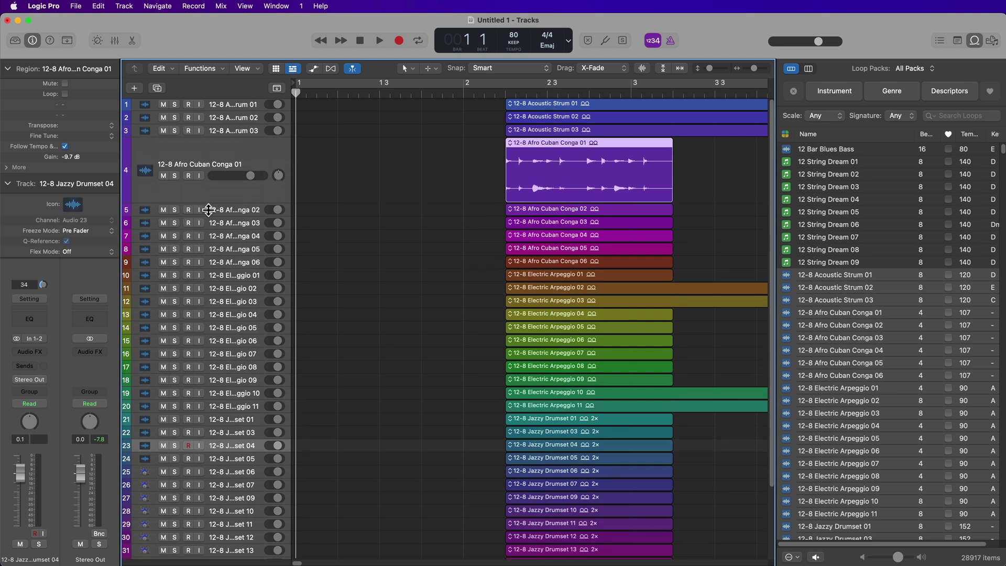
left_click_drag(577, 193, 396, 347)
left_click(425, 419)
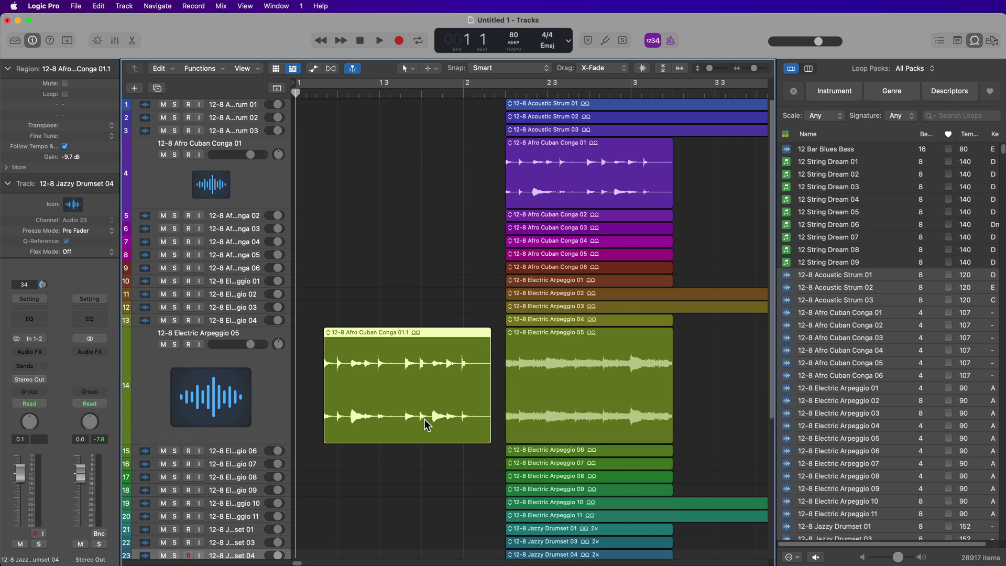
Colour both Electric Arpeggio 05 regions dark olive from the Option-C palette, then close the palette.
left_click(236, 367)
key("alt+c")
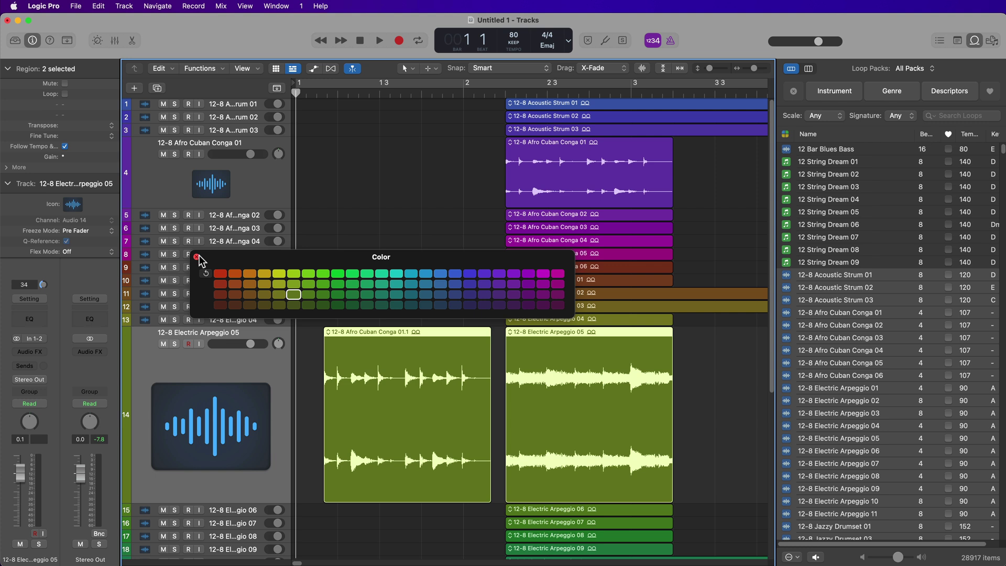
left_click_drag(288, 260, 305, 243)
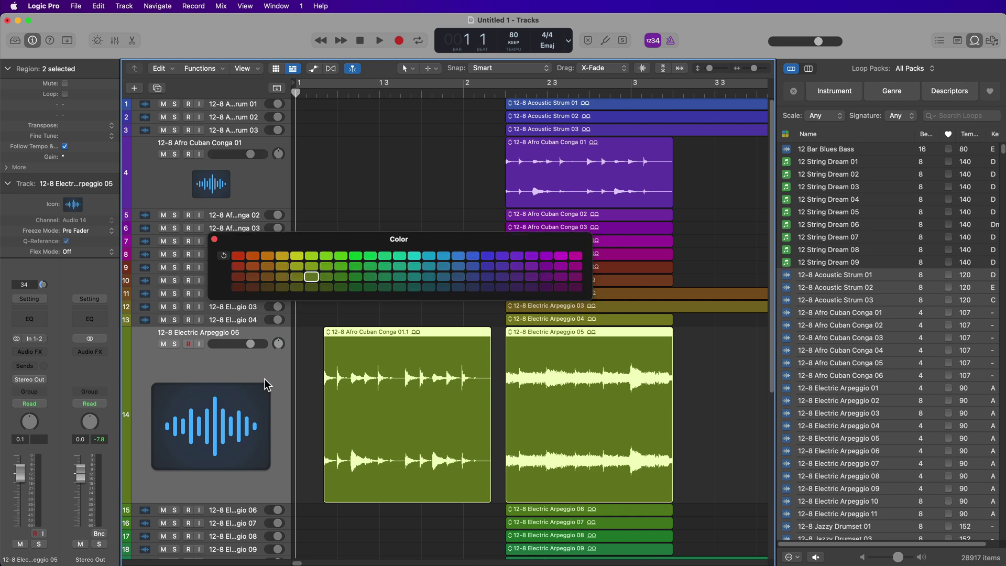
left_click(560, 267)
left_click(443, 257)
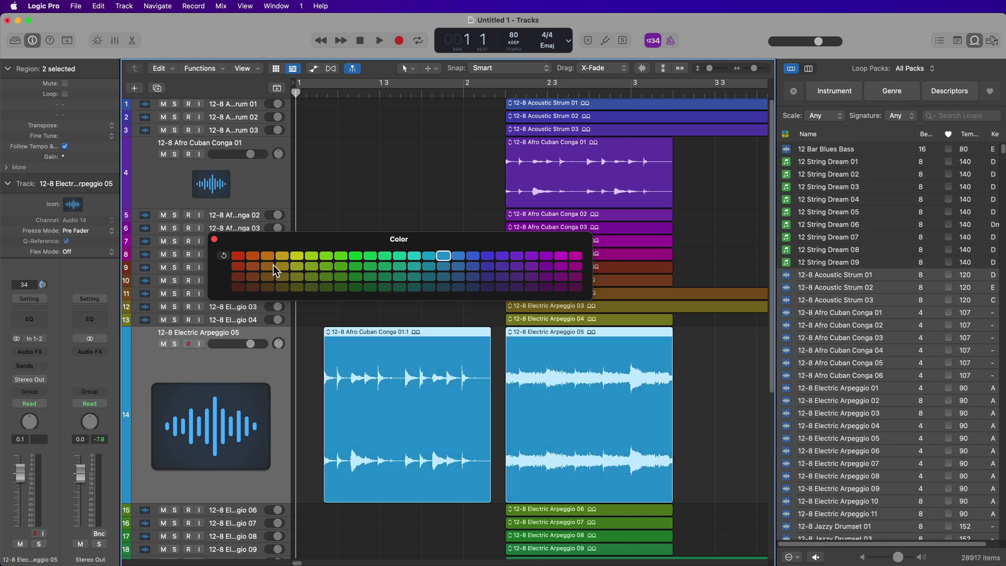
left_click(284, 257)
left_click(283, 276)
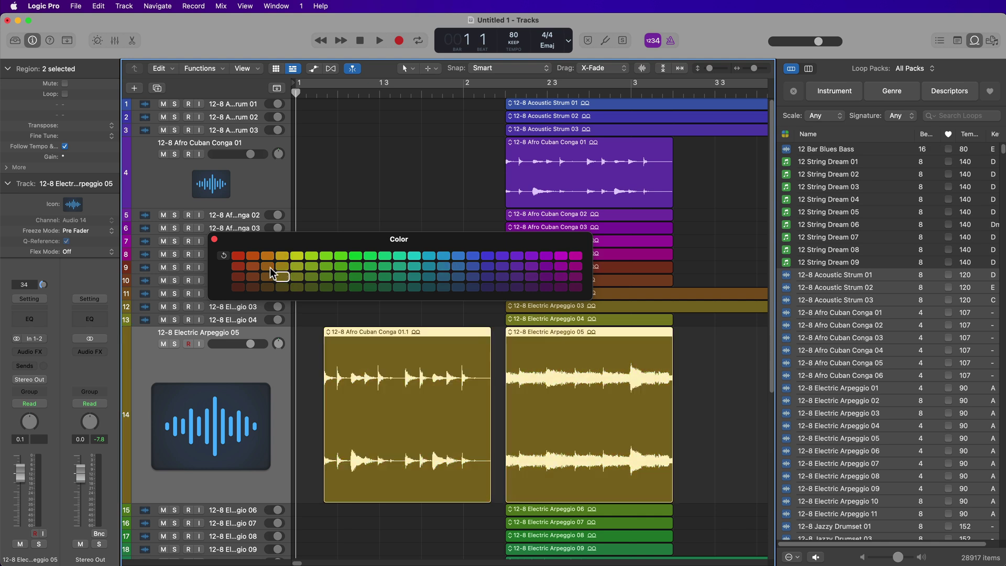
left_click(214, 238)
Deselect the recoloured regions and show the global tracks above the tracks.
left_click(343, 203)
key("g")
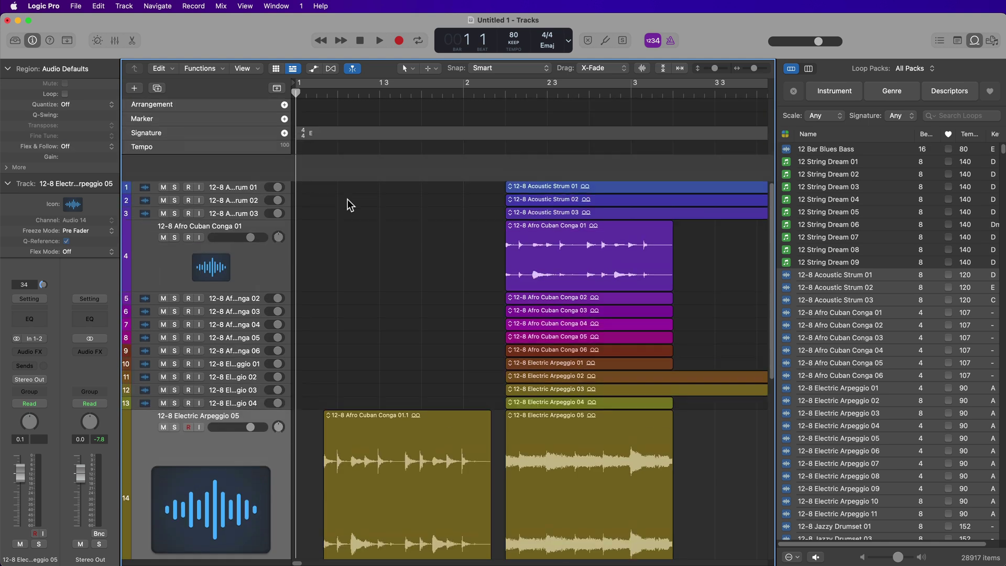
left_click(277, 90)
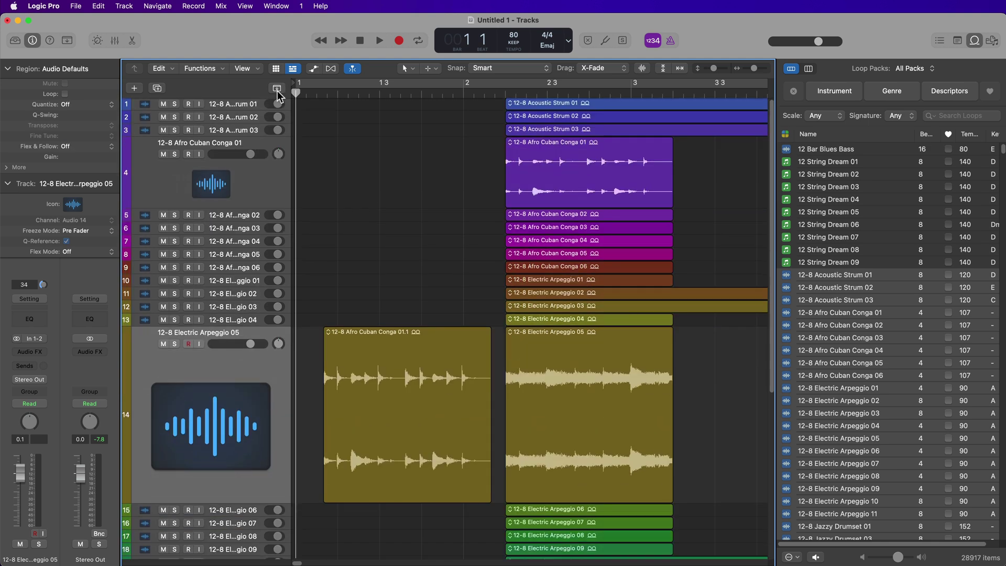
left_click(277, 90)
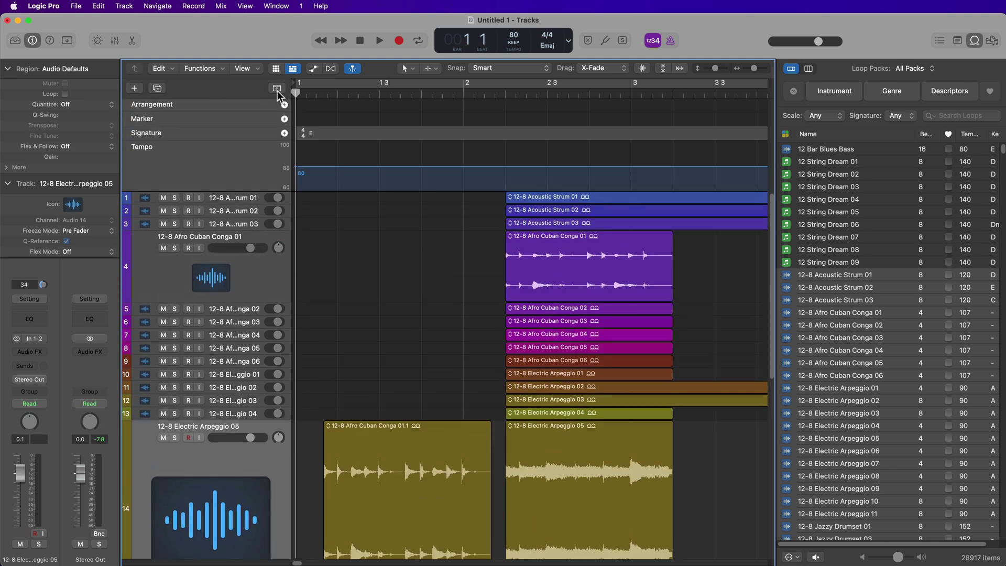
Add Markers 1, 2 and 3 at bars 1, 9 and 17, zooming out to bars 1–49.
left_click(284, 119)
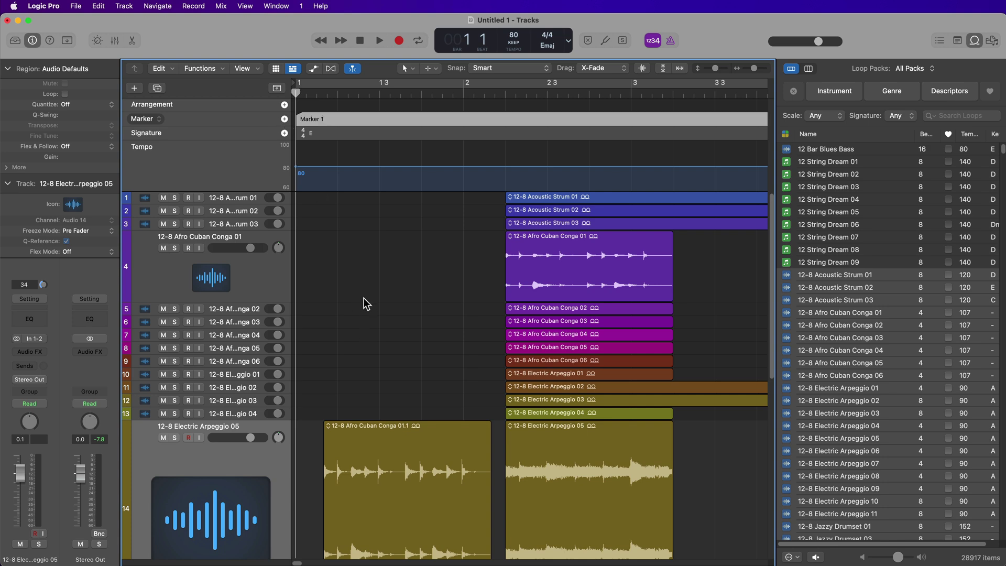
key("super+Left")
key("super+Left")
key("super+Left")
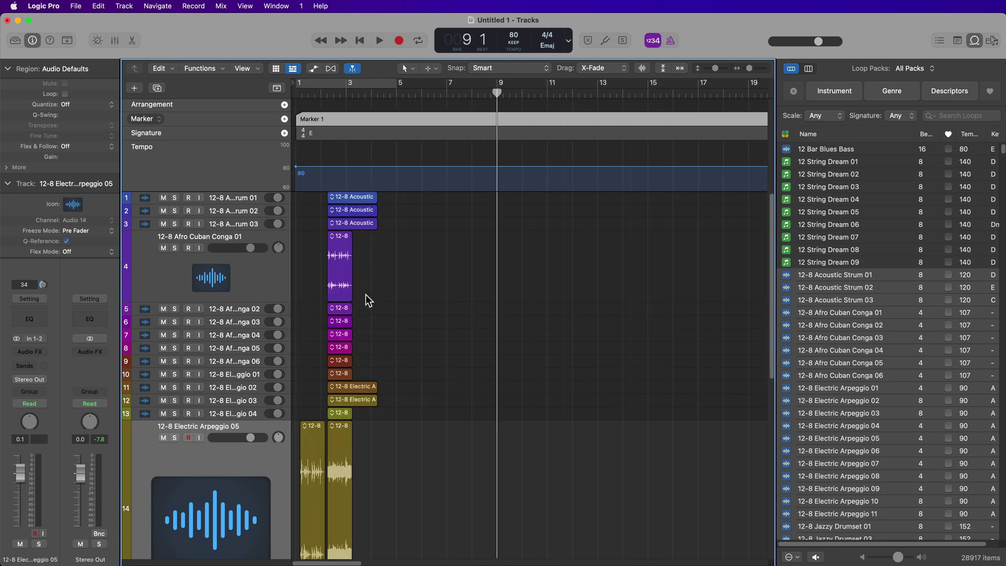
key("alt+apostrophe")
key("super+Left")
key("super+Left")
key("super+Left")
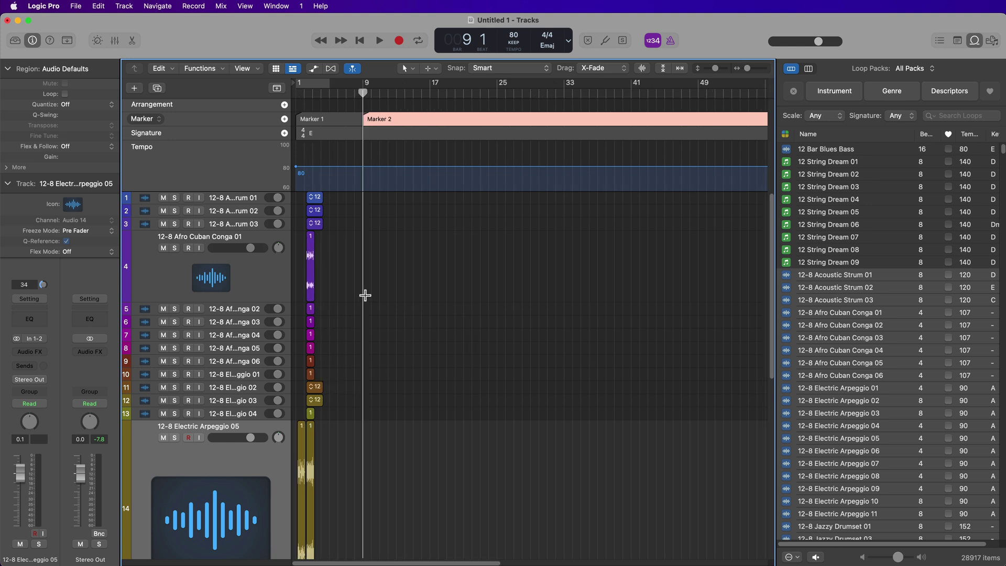
key("shift+period")
key("alt+apostrophe")
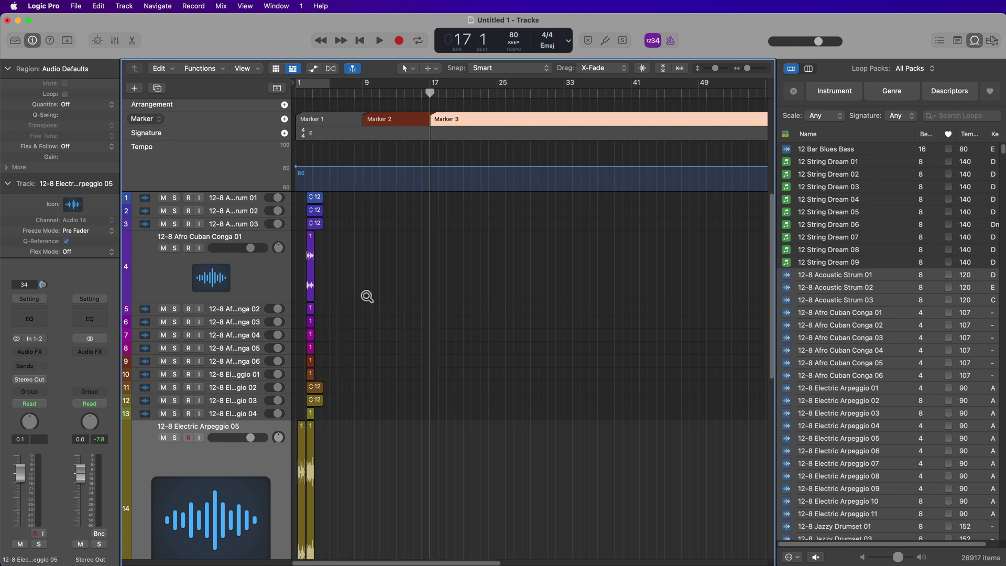
Add Markers 4, 5 and 6 at bars 25, 33 and 41.
key("shift+period")
key("alt+apostrophe")
key("shift+slash")
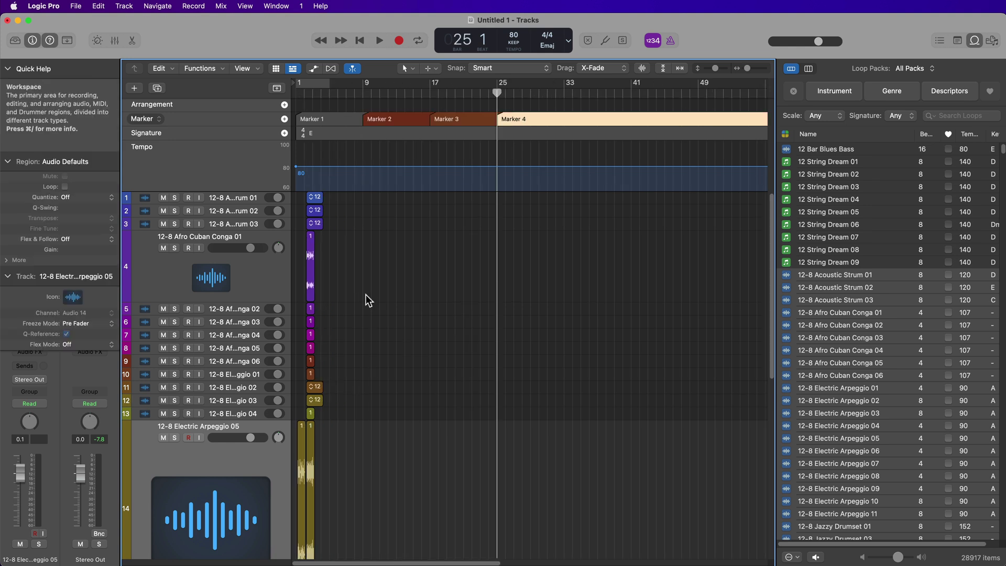
key("shift+period")
key("alt+apostrophe")
key("shift+period")
key("alt+apostrophe")
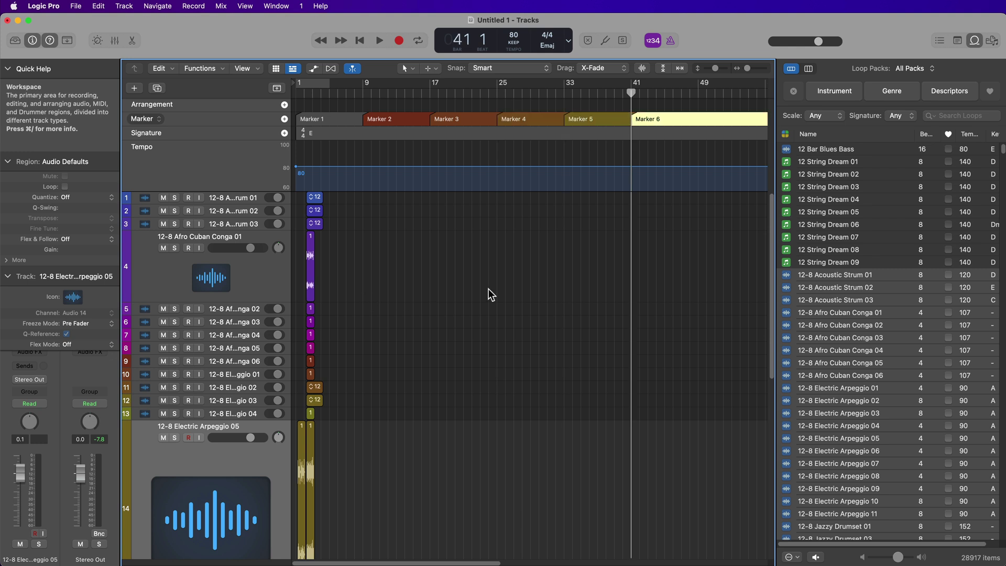
left_click(487, 294)
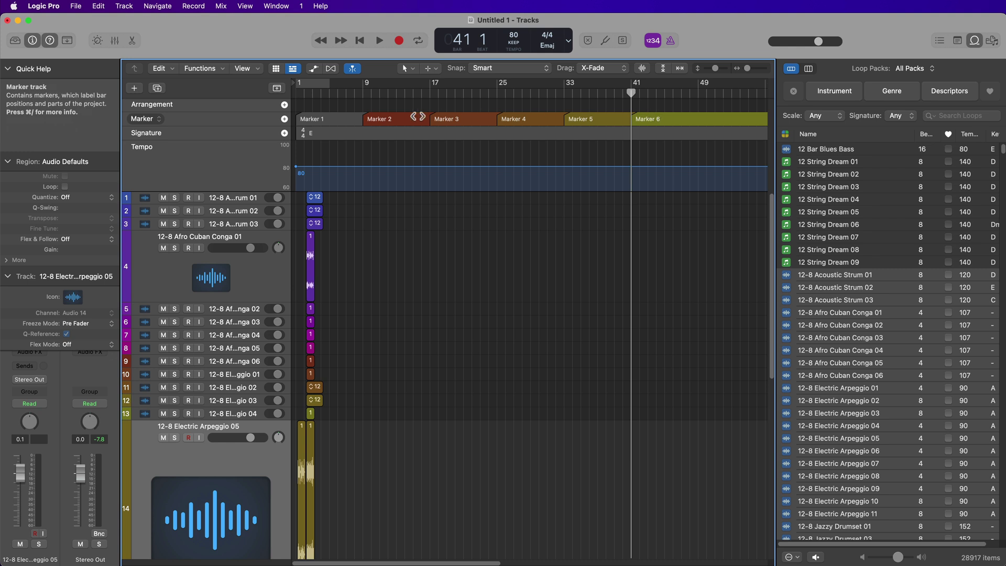
left_click(331, 117)
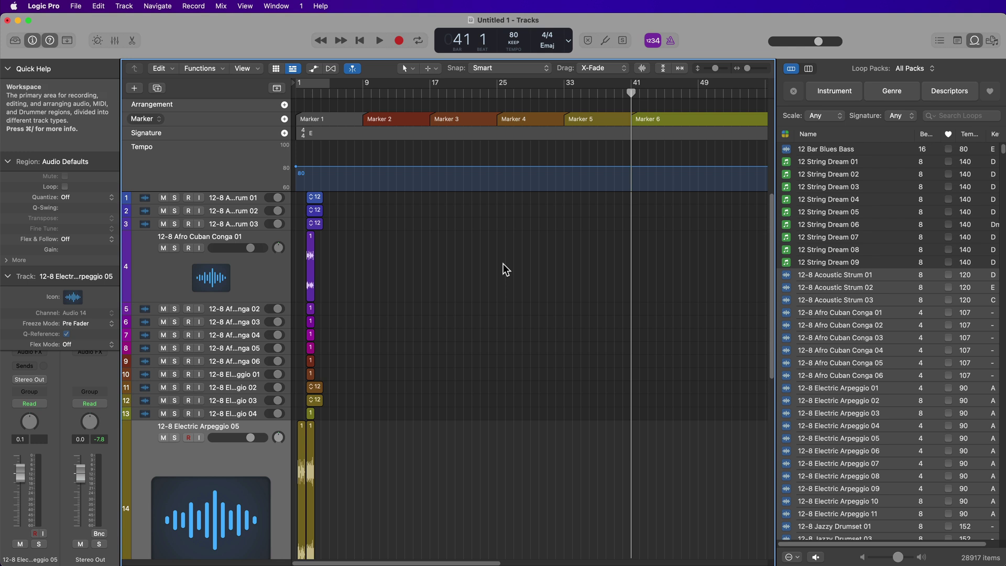
key("Return")
key("super+Right")
key("super+Right")
key("super+Right")
key("super+Right")
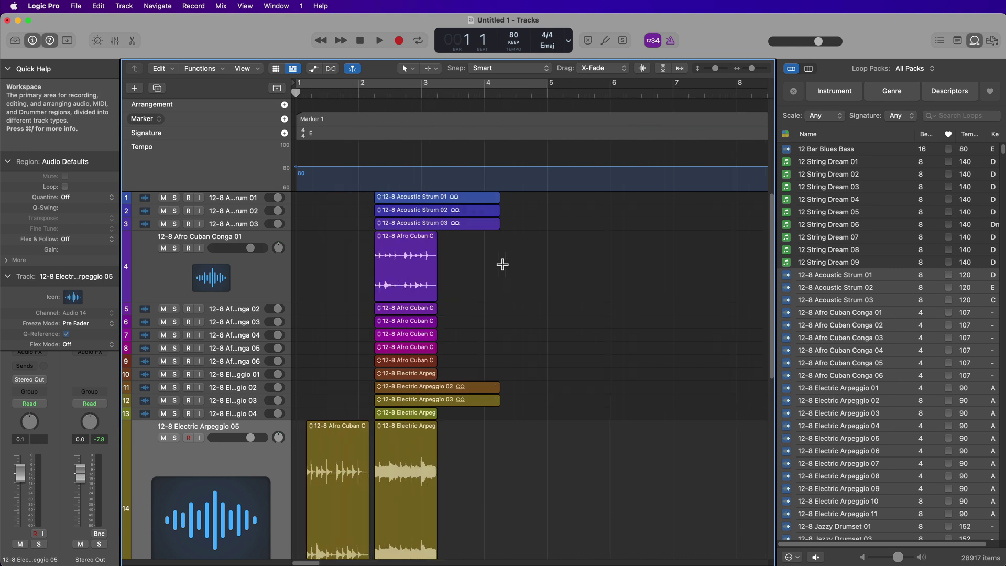
key("super+Left")
key("super+Left")
key("super+Left")
key("super+Left")
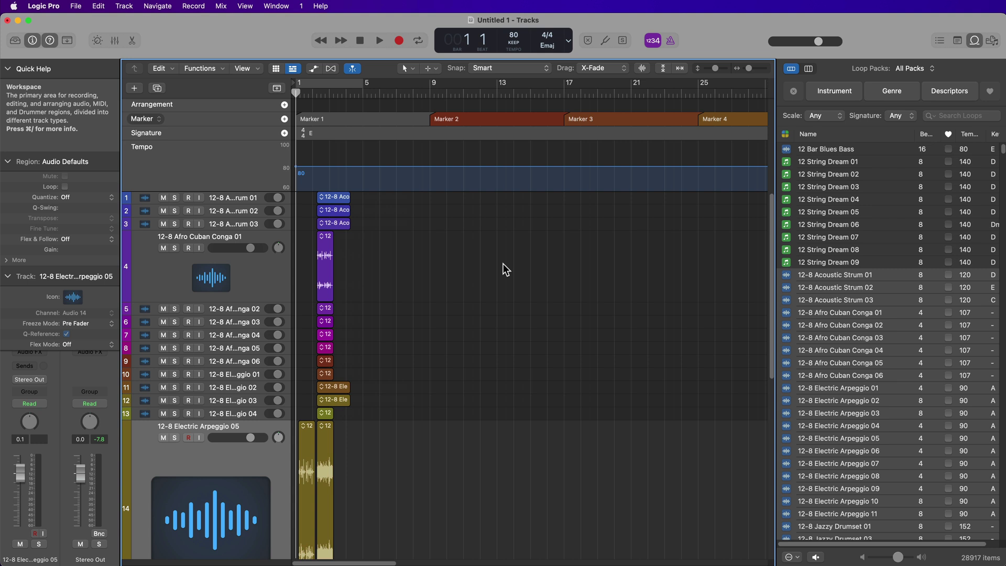
key("super+Right")
key("super+Right")
key("super+Right")
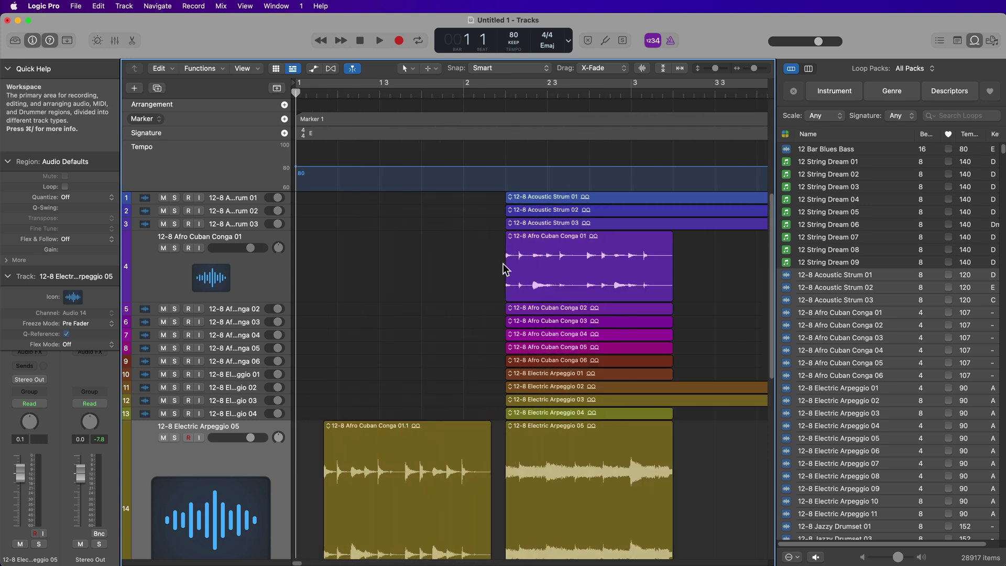